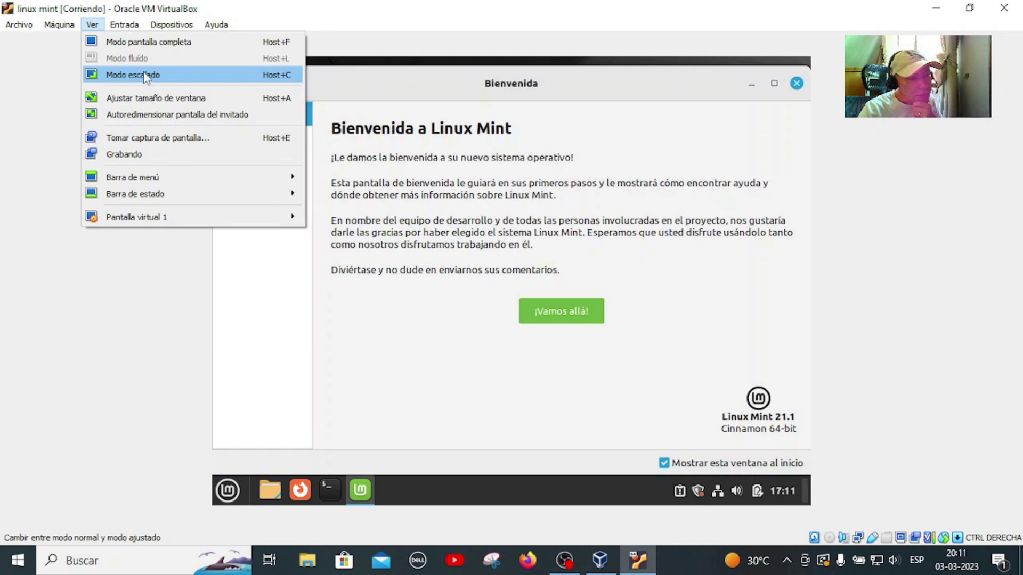
- Minimize the Linux Mint welcome window inside the virtual machine
{"action": "left_click", "coordinate": [752, 79]}
{"action": "left_click", "coordinate": [752, 81]}
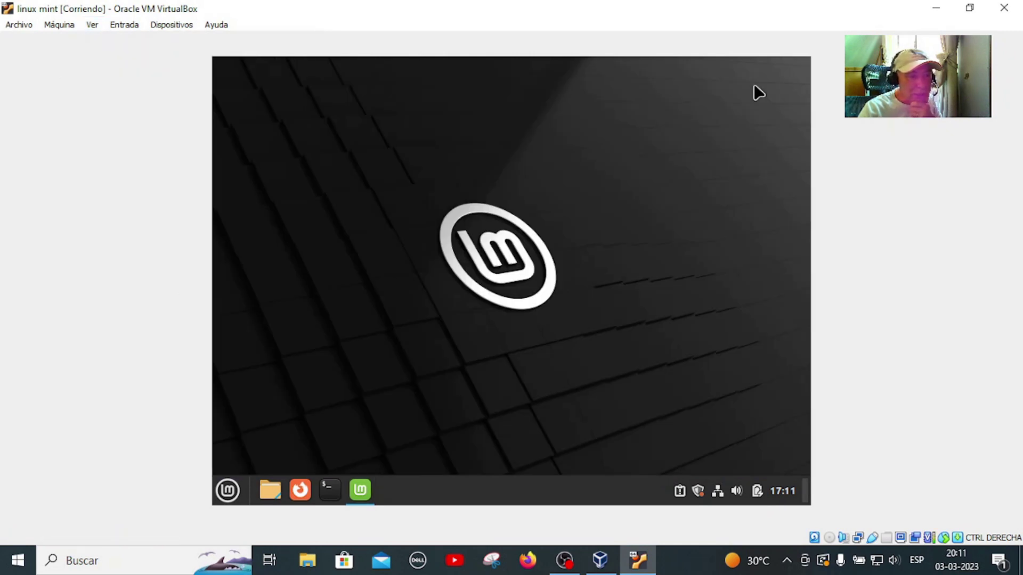
- Try the virtual machine's scaled mode with the window maximized, and return to the normal window mode
{"action": "left_click", "coordinate": [92, 25]}
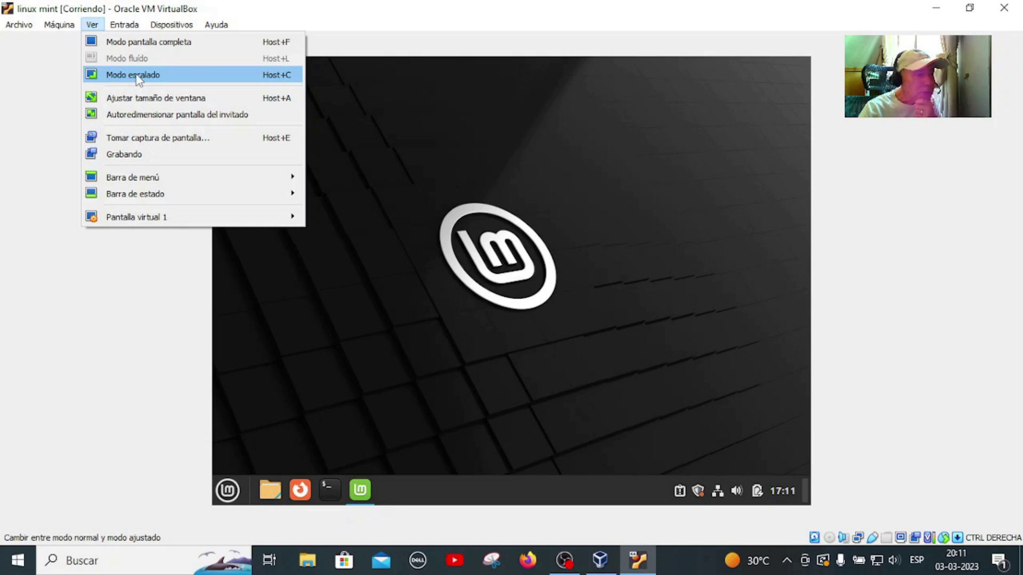
{"action": "key", "text": "Escape"}
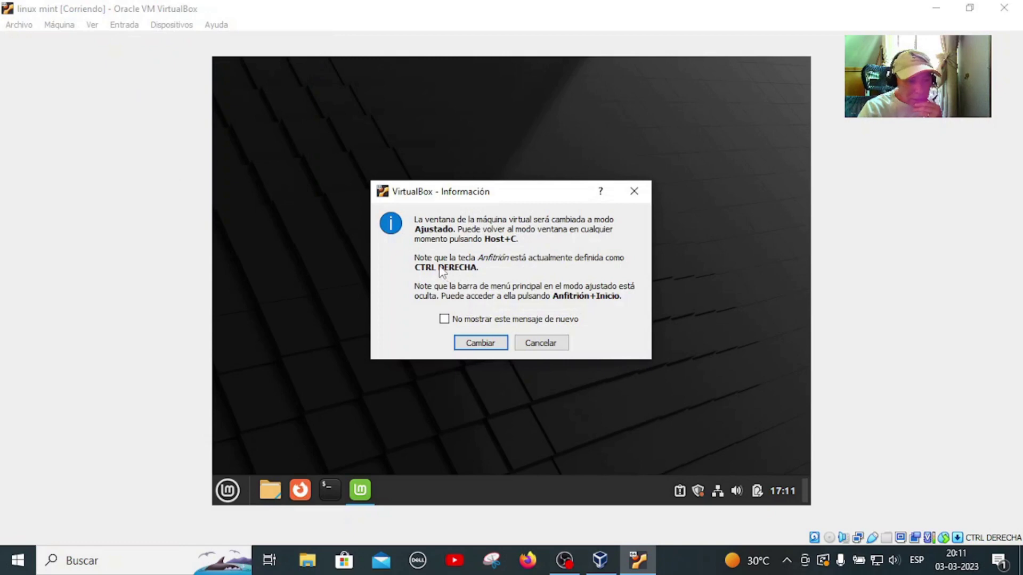
{"action": "left_click", "coordinate": [484, 344]}
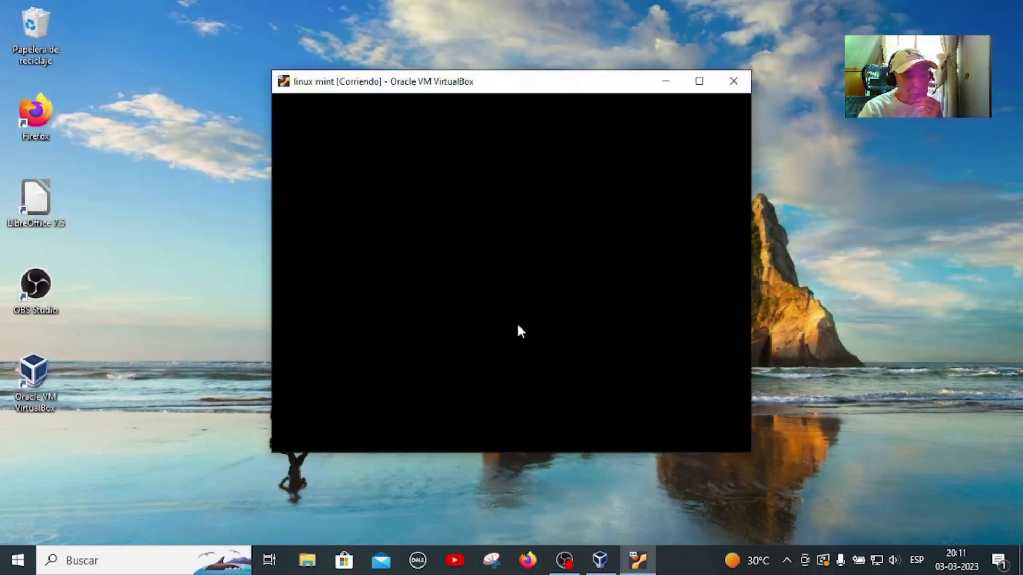
{"action": "left_click", "coordinate": [700, 82]}
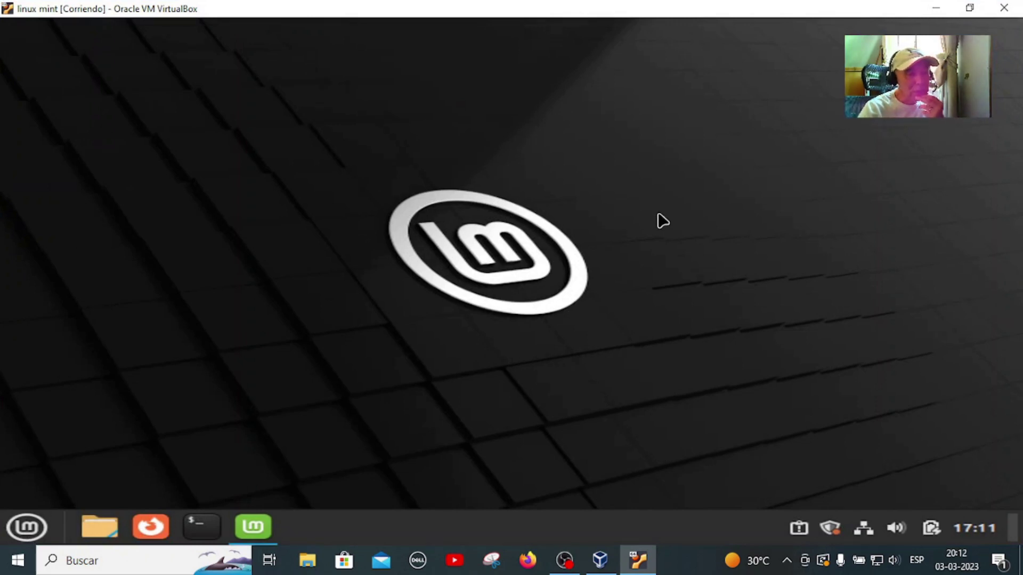
{"action": "left_click", "coordinate": [964, 9]}
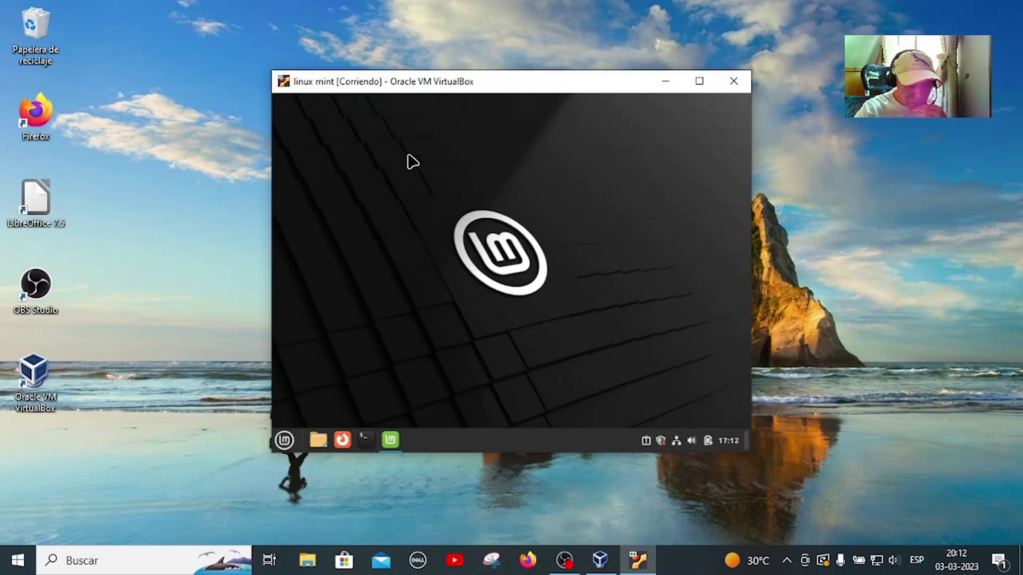
{"action": "key", "text": "super+Up"}
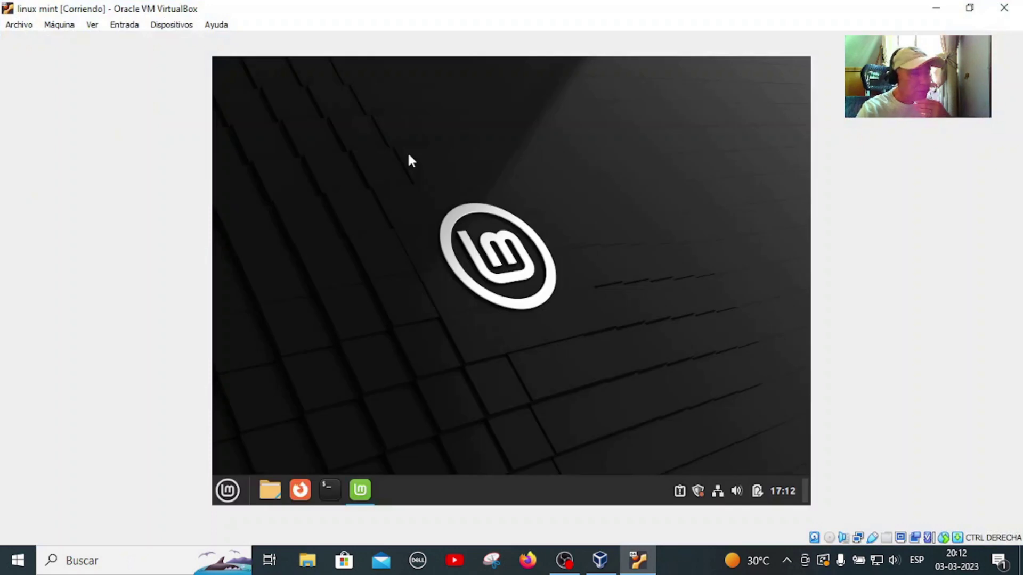
- Try the virtual machine's full-screen mode, and return to the normal window mode
{"action": "left_click", "coordinate": [94, 25]}
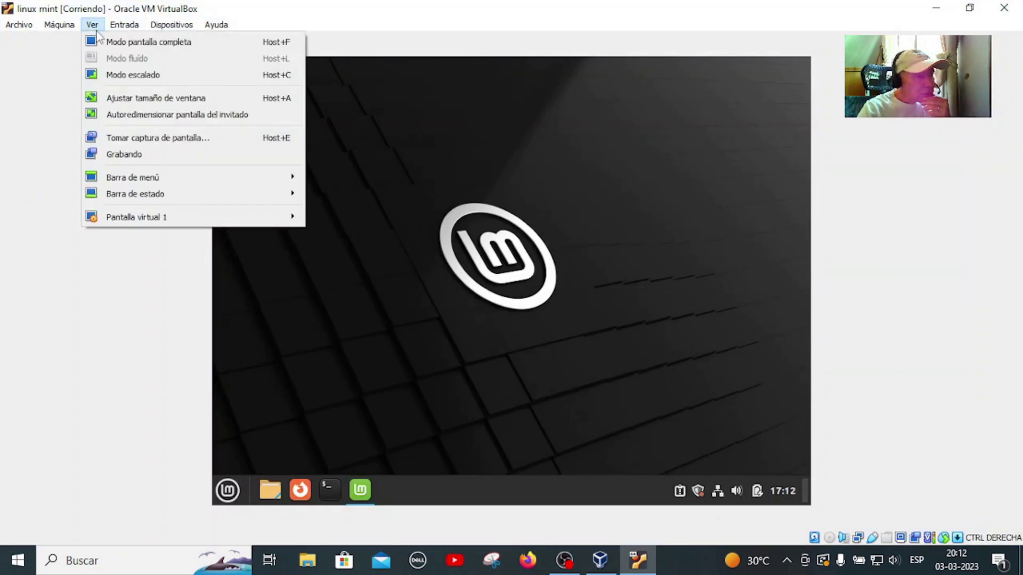
{"action": "left_click", "coordinate": [165, 47]}
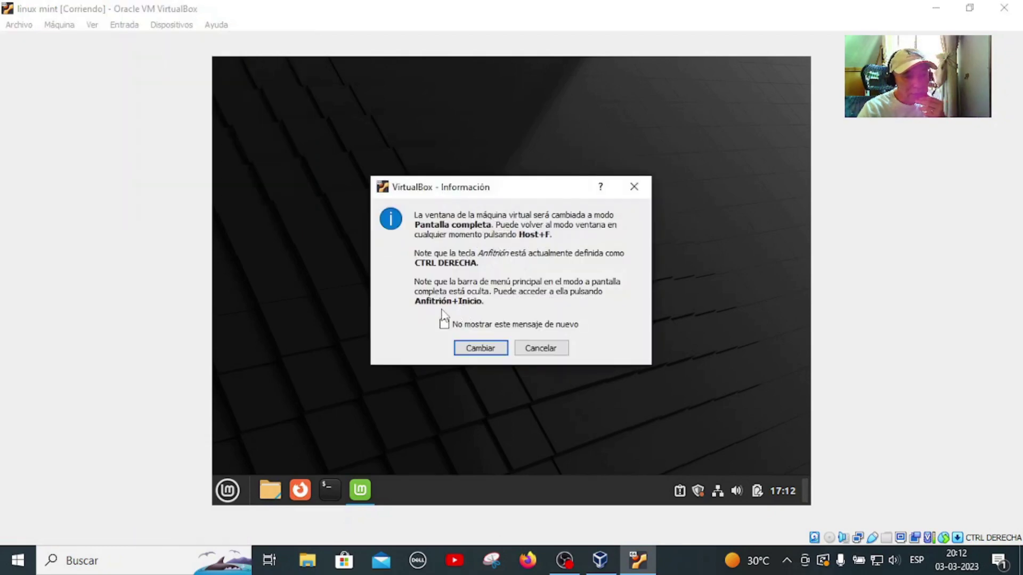
{"action": "left_click", "coordinate": [484, 348]}
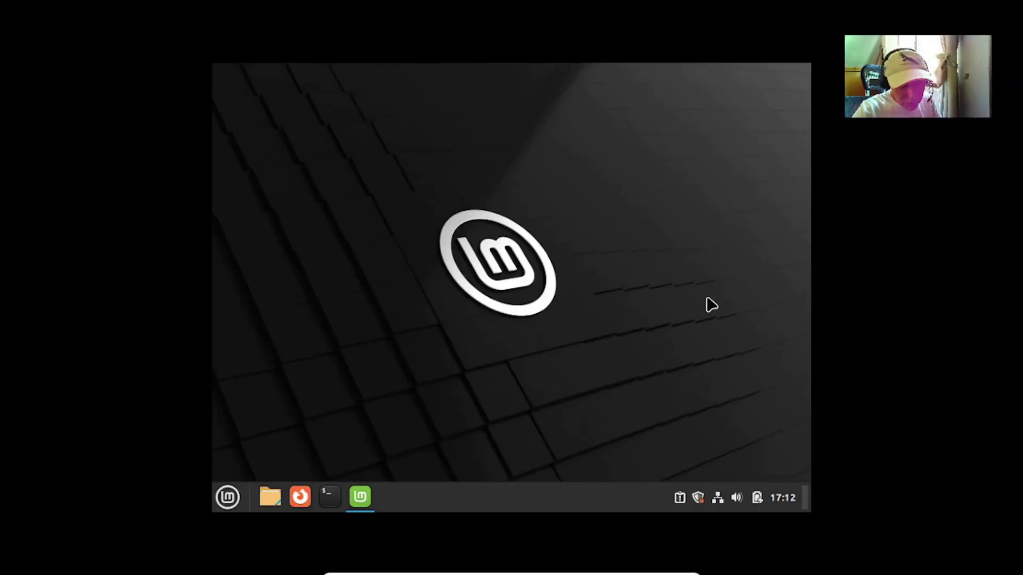
{"action": "type", "text": "d"}
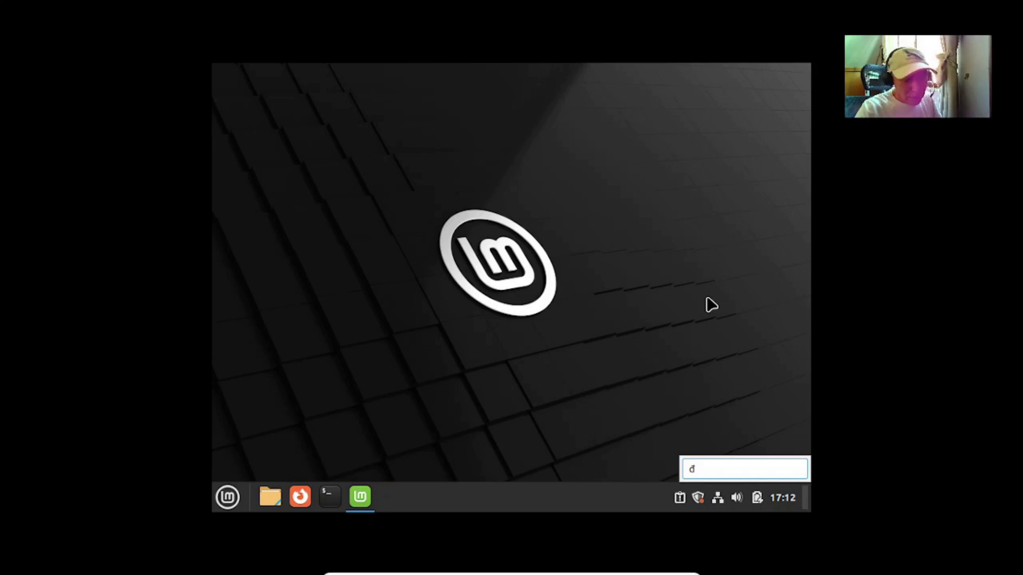
{"action": "key", "text": "BackSpace"}
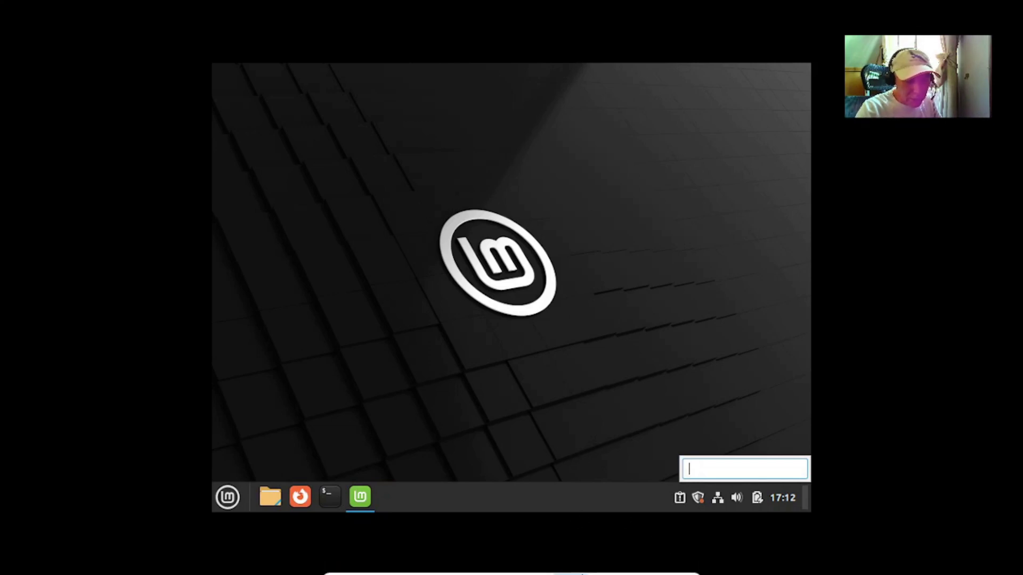
{"action": "left_click", "coordinate": [674, 568]}
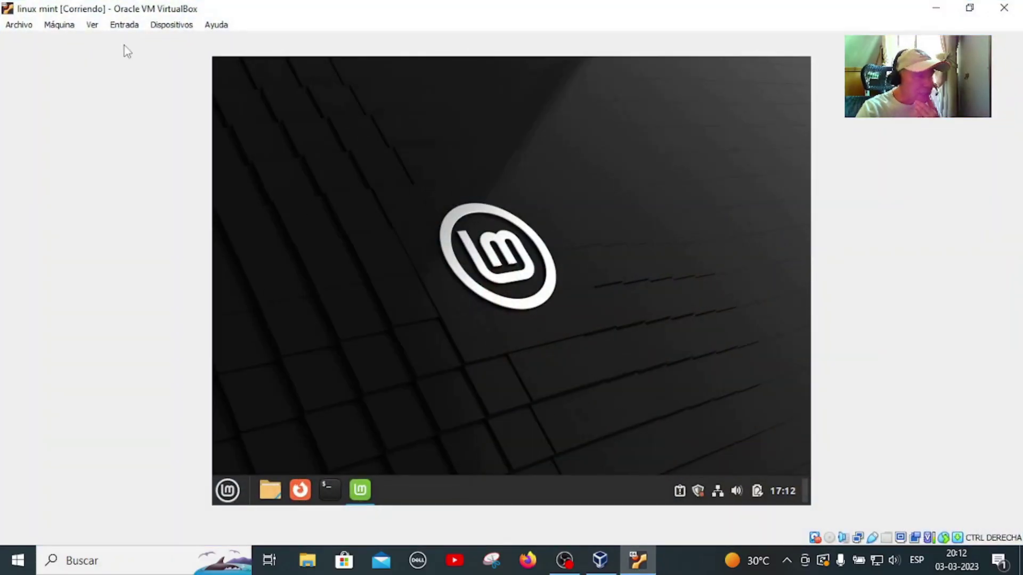
{"action": "left_click", "coordinate": [90, 26]}
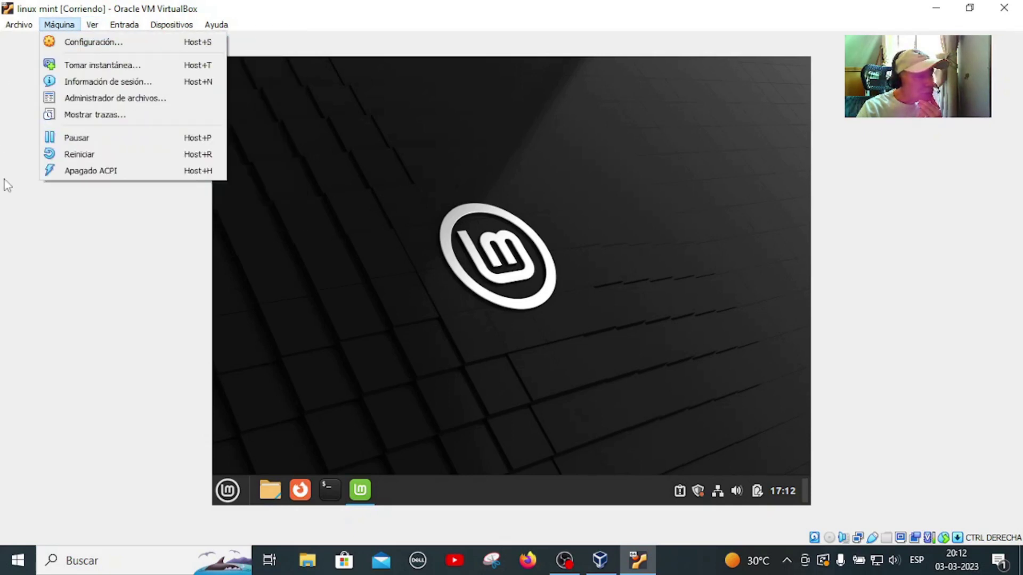
{"action": "left_click", "coordinate": [68, 226]}
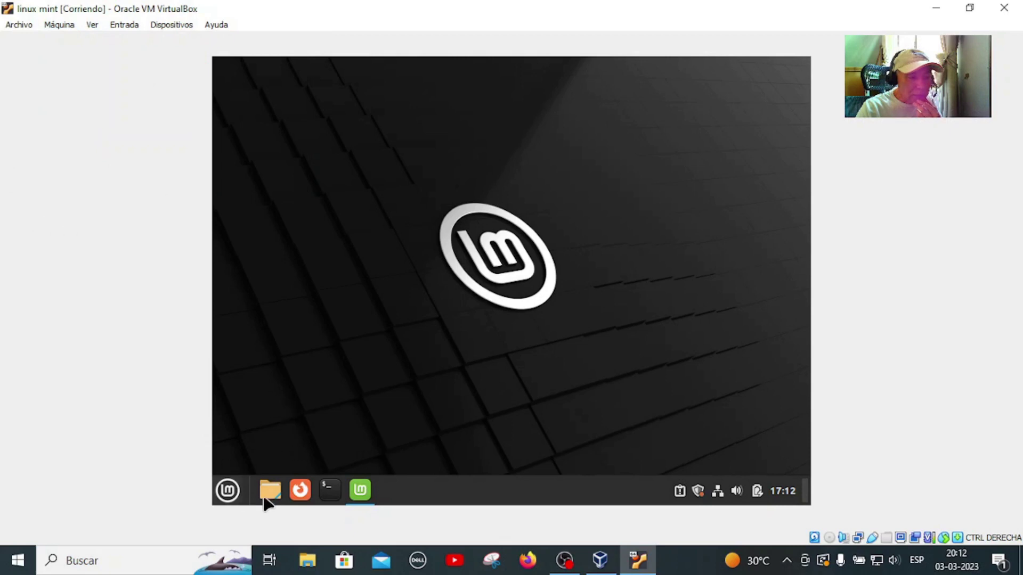
- Shut down the Linux Mint guest from its own desktop and bring up the VirtualBox manager window higher on the Windows desktop
{"action": "mouse_move", "coordinate": [365, 487]}
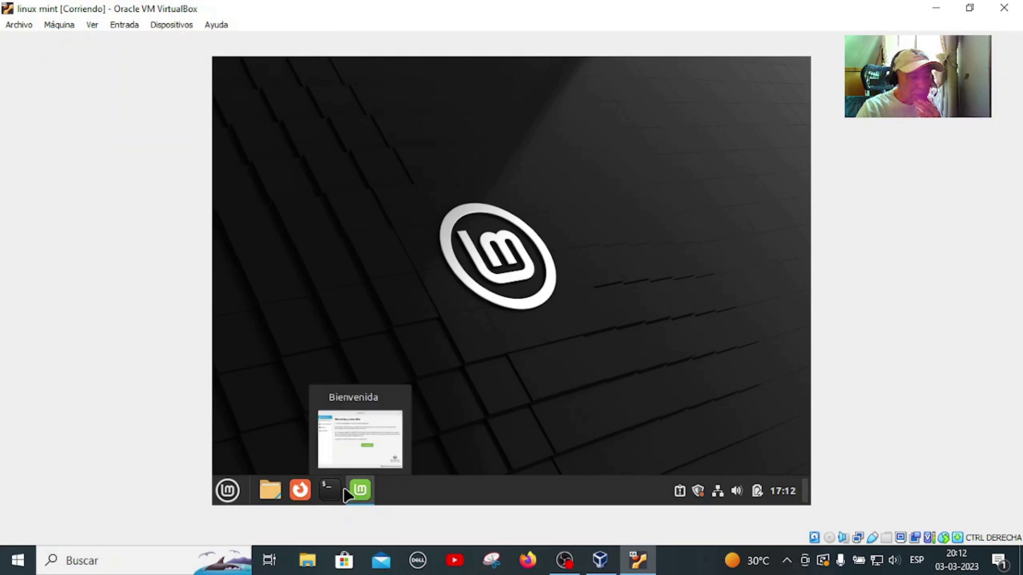
{"action": "left_click", "coordinate": [228, 490]}
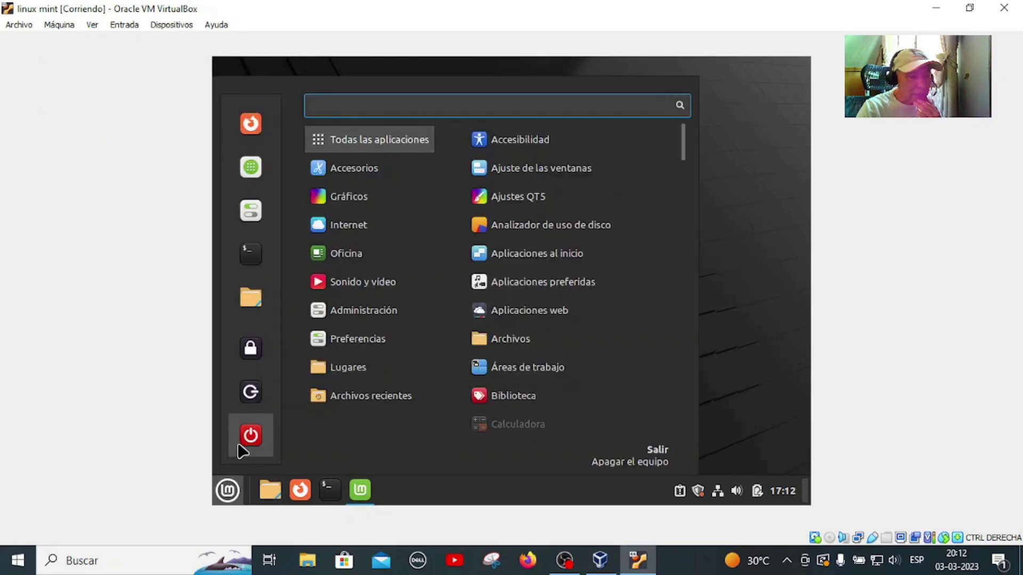
{"action": "key", "text": "Escape"}
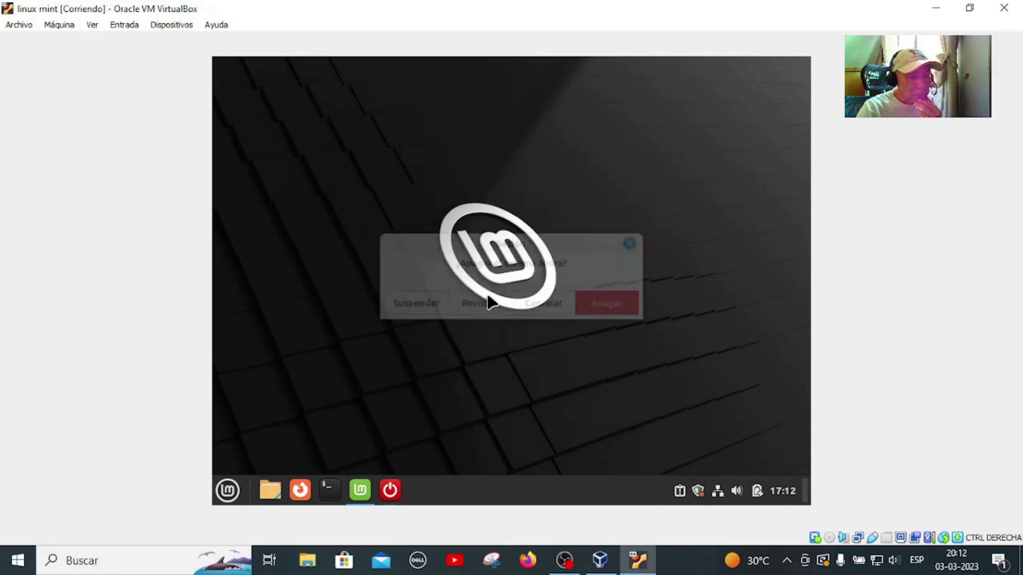
{"action": "left_click", "coordinate": [614, 308]}
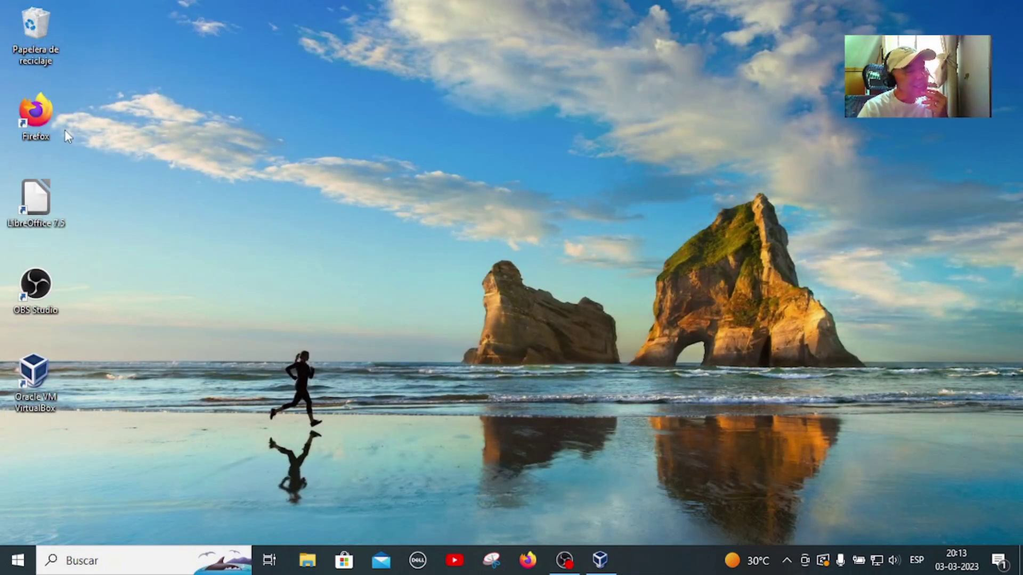
{"action": "left_click", "coordinate": [600, 559]}
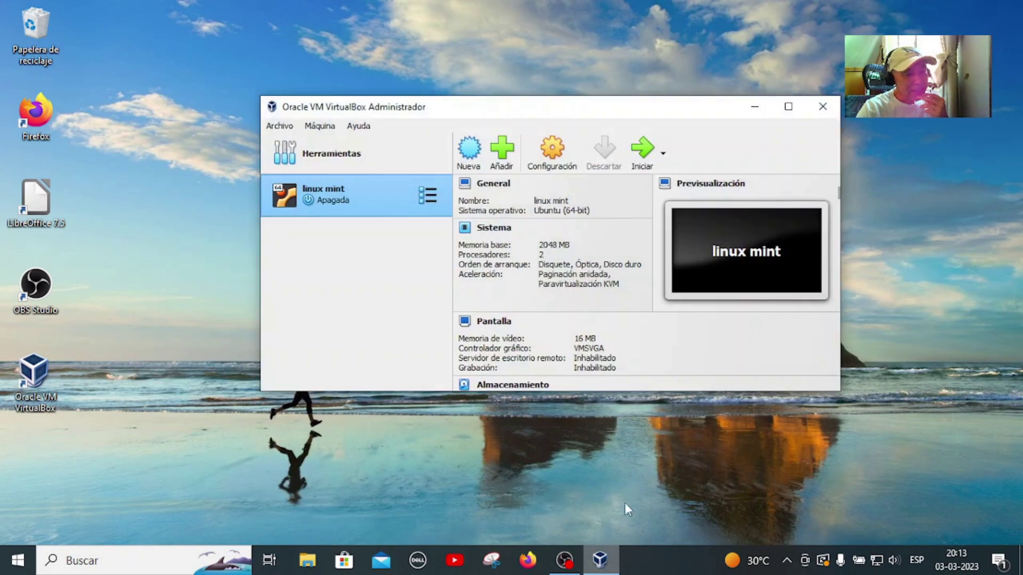
{"action": "left_click_drag", "start_coordinate": [622, 110], "coordinate": [569, 62]}
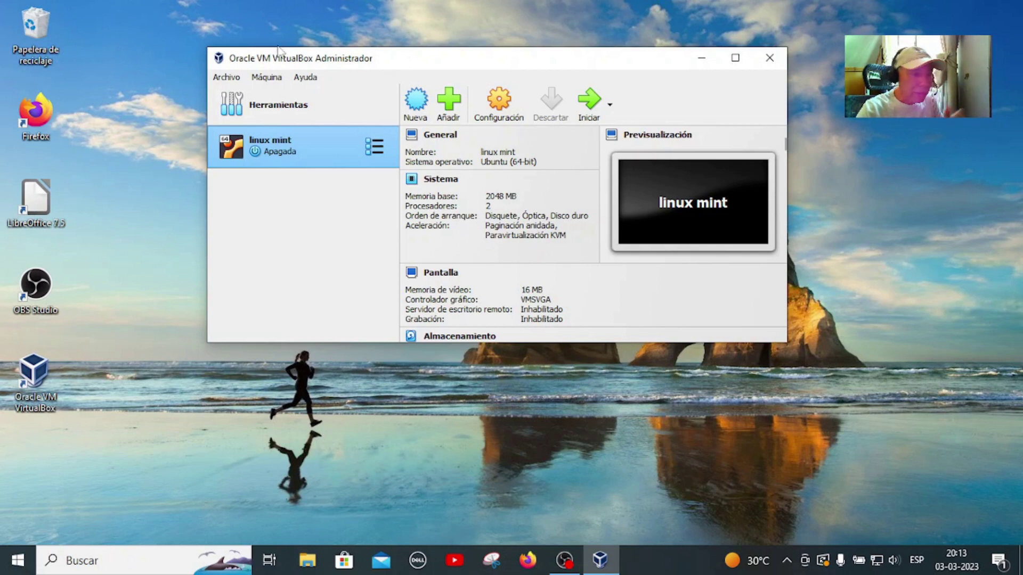
- Review VirtualBox's general preferences, including the default machine folder, and close them without saving
{"action": "left_click", "coordinate": [231, 80]}
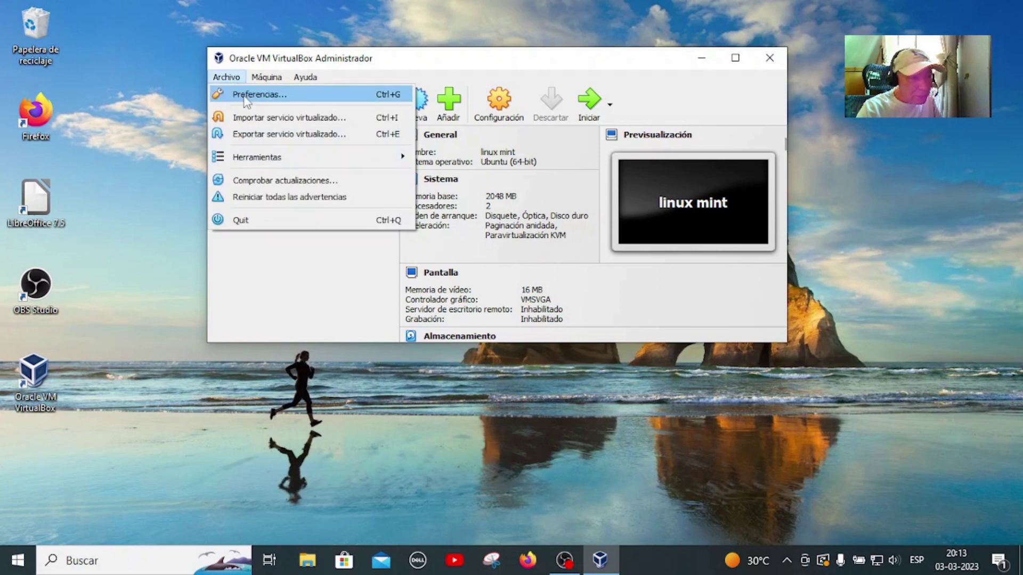
{"action": "left_click", "coordinate": [246, 96]}
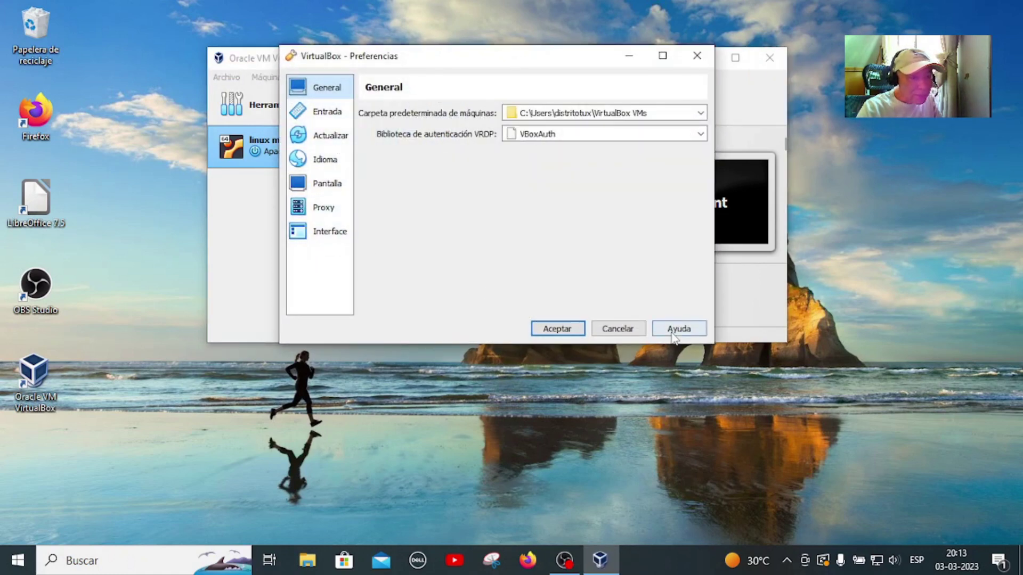
{"action": "left_click", "coordinate": [618, 328]}
- Look over the general configuration of the linux mint machine and close it, discarding any changes
{"action": "left_click", "coordinate": [264, 79]}
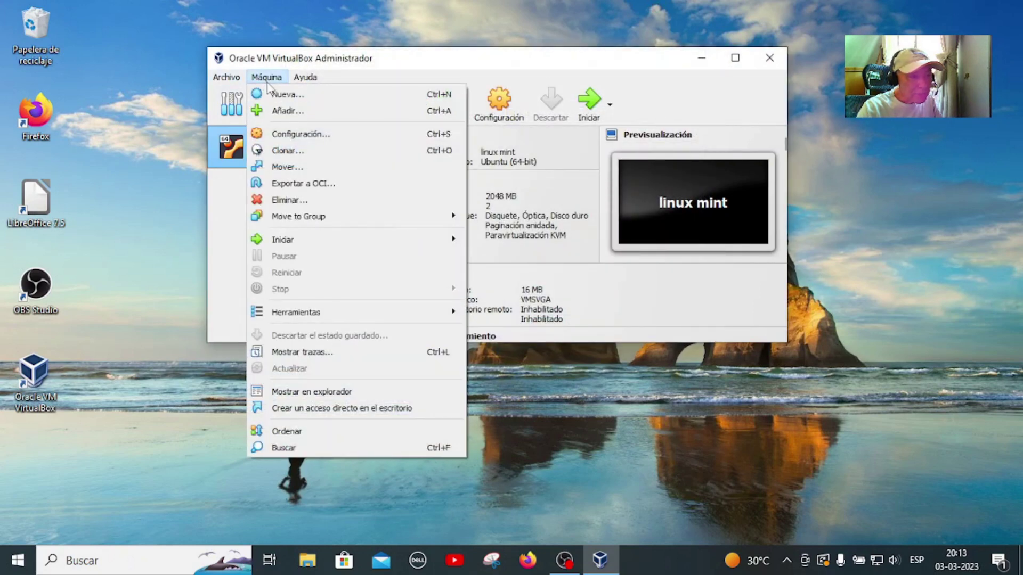
{"action": "left_click", "coordinate": [299, 135]}
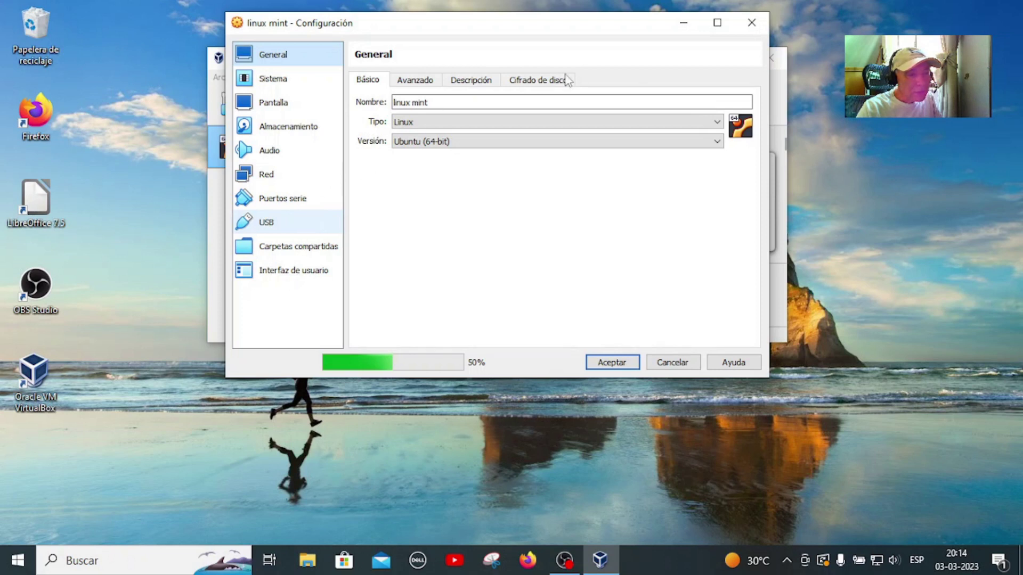
{"action": "left_click", "coordinate": [673, 367]}
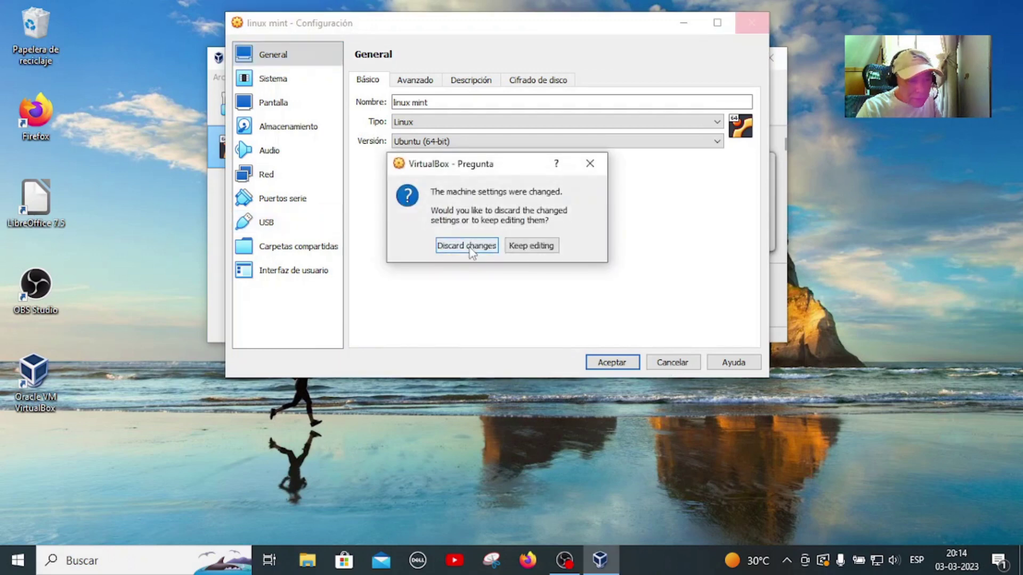
{"action": "left_click", "coordinate": [467, 245]}
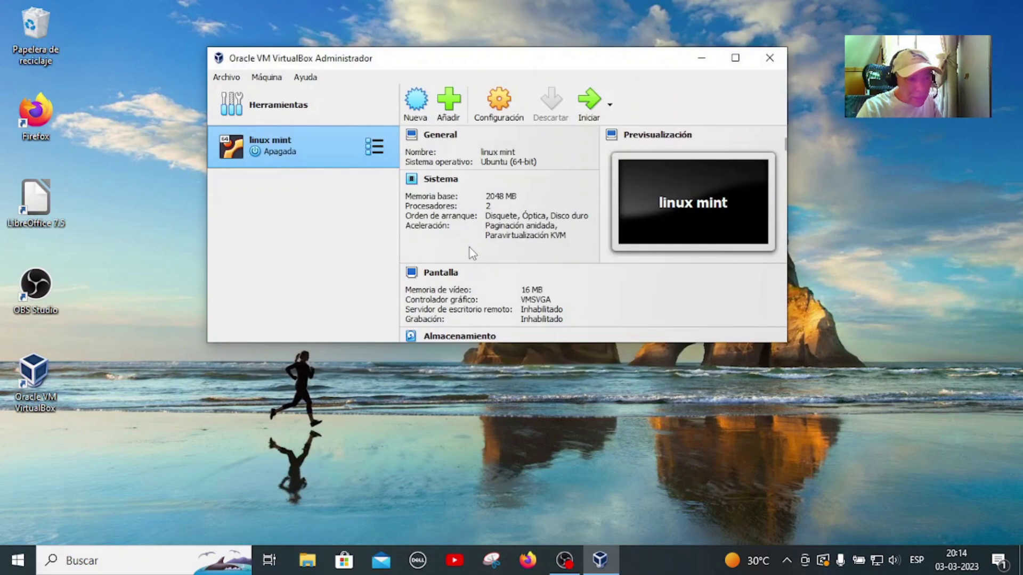
- Set the linux mint machine's base memory to 4096 MB in its system configuration and save it
{"action": "left_click", "coordinate": [499, 107]}
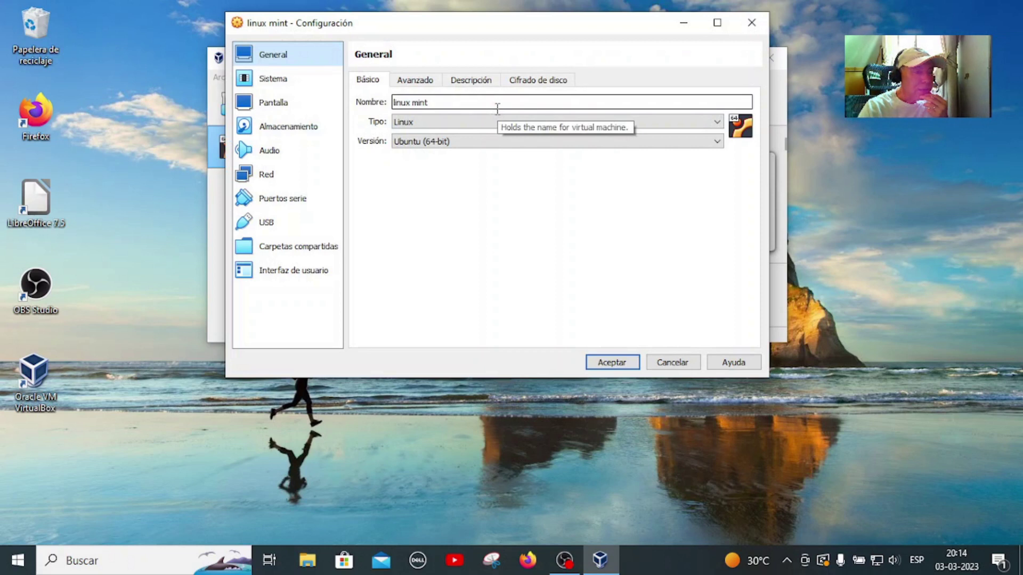
{"action": "left_click", "coordinate": [276, 81]}
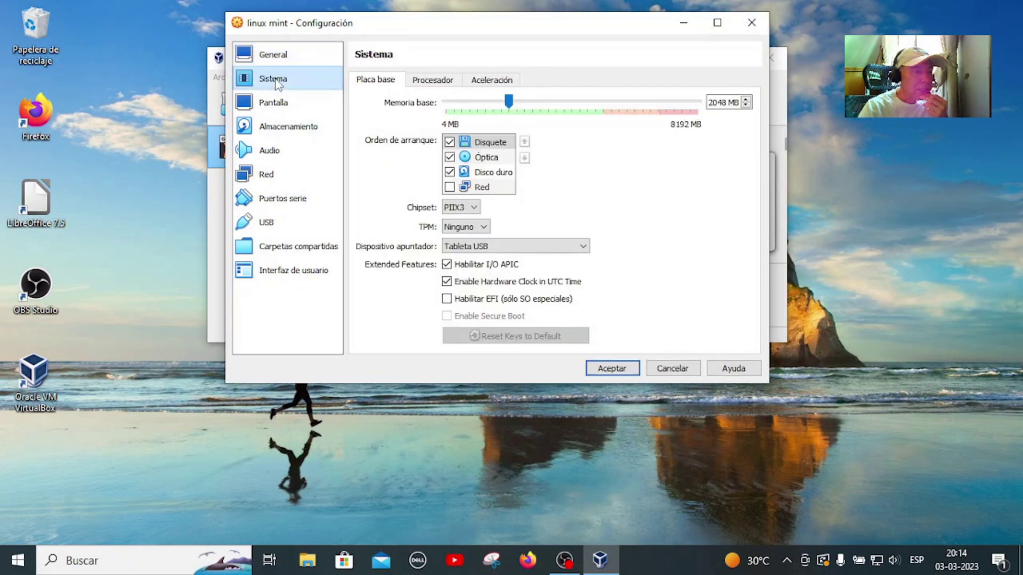
{"action": "left_click", "coordinate": [282, 109]}
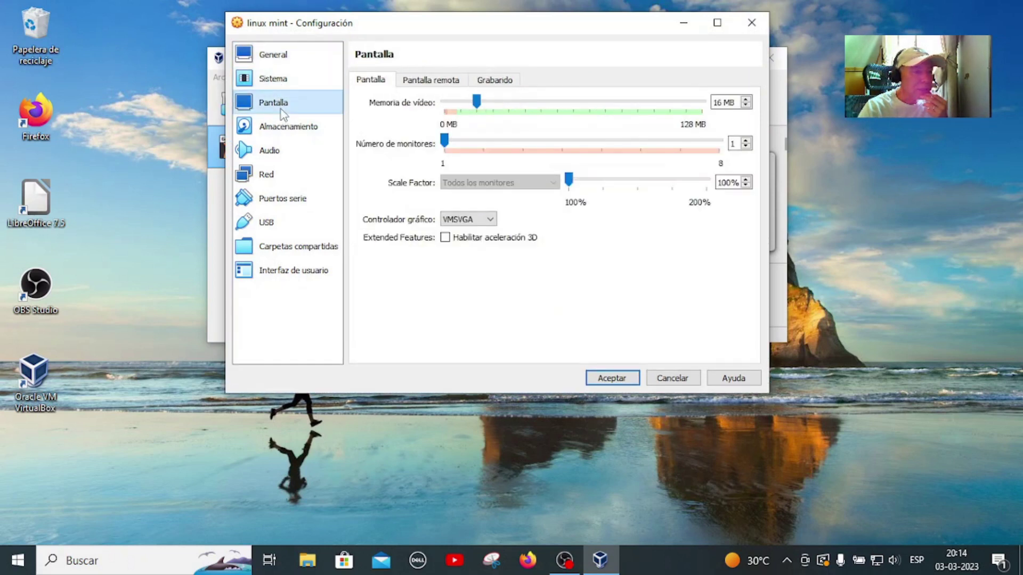
{"action": "left_click", "coordinate": [280, 84]}
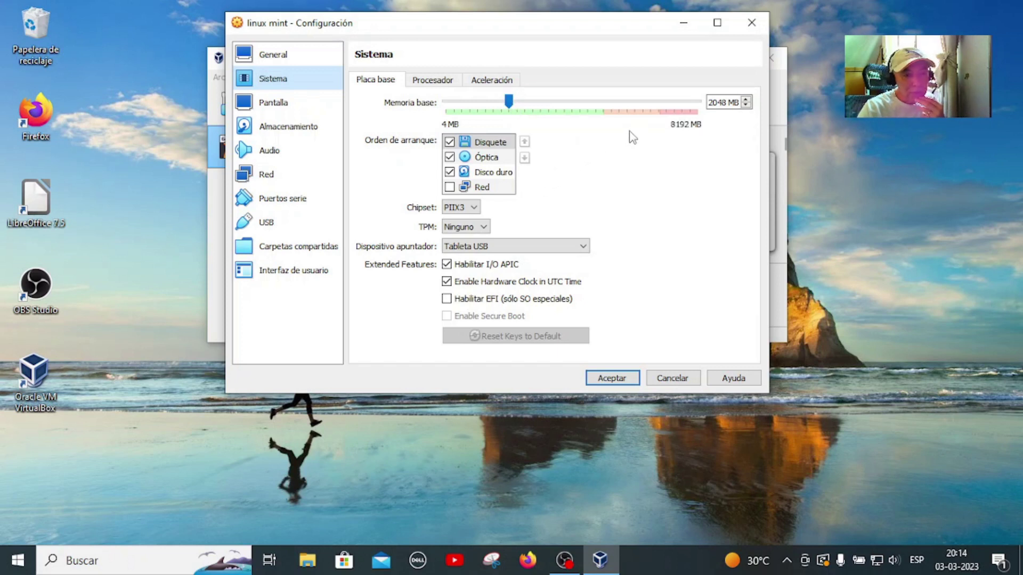
{"action": "left_click_drag", "start_coordinate": [509, 102], "coordinate": [577, 105]}
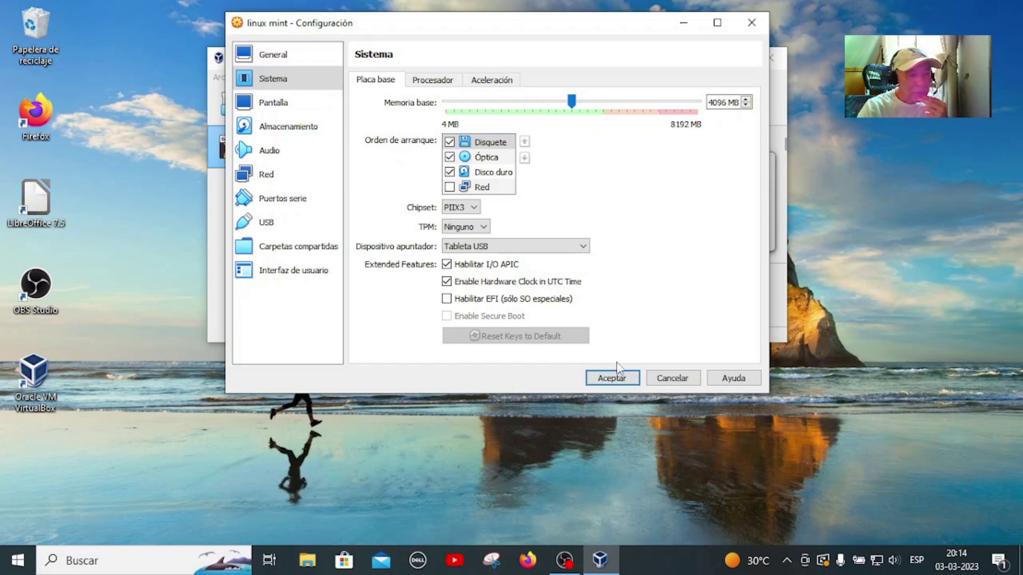
{"action": "left_click", "coordinate": [613, 378]}
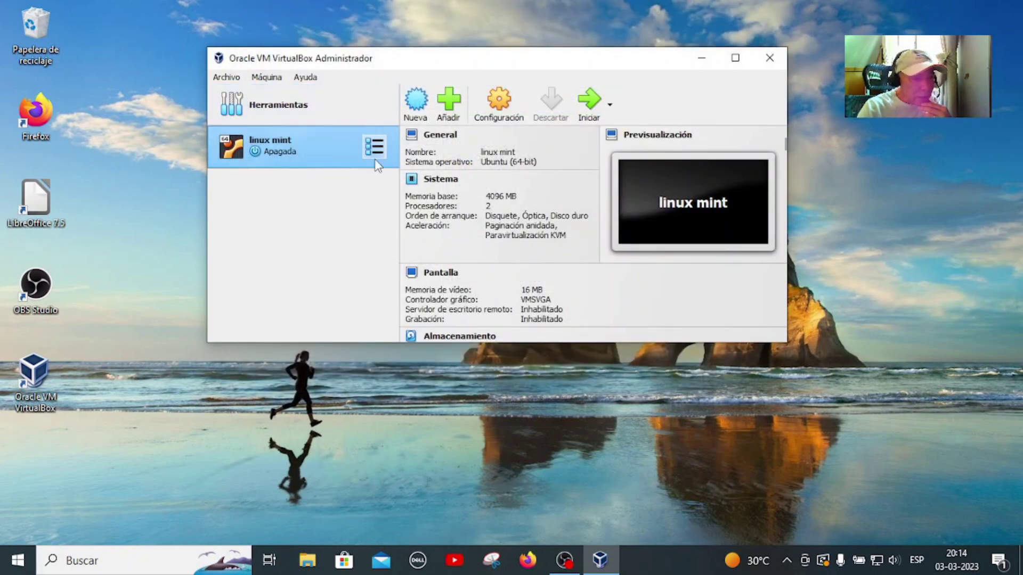
- Choose the downloaded Oracle_VM_VirtualBox_Extension_Pack-7.0.6a file from the Descargas folder for installation in VirtualBox's extension manager
{"action": "left_click", "coordinate": [374, 104]}
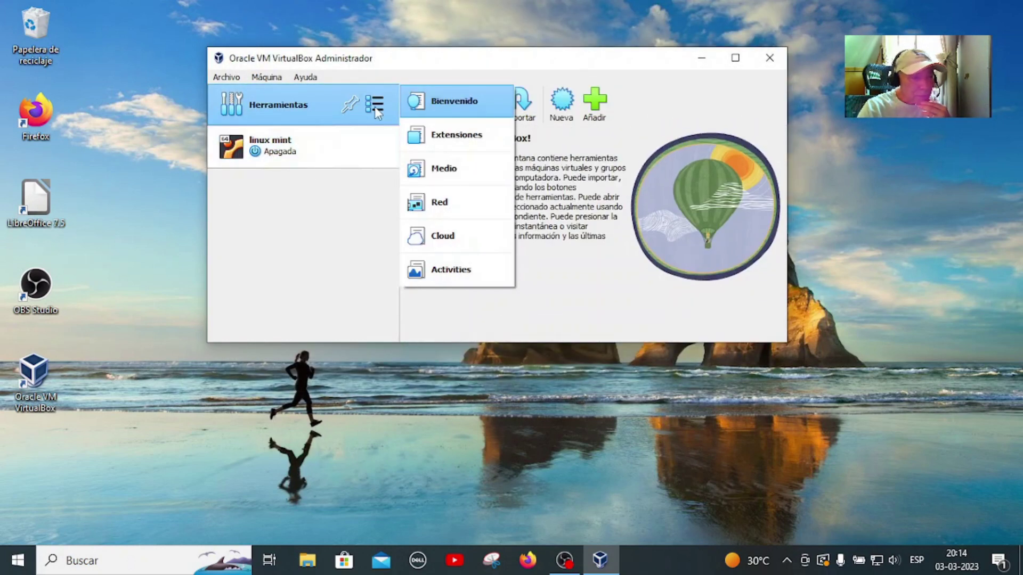
{"action": "left_click", "coordinate": [426, 131]}
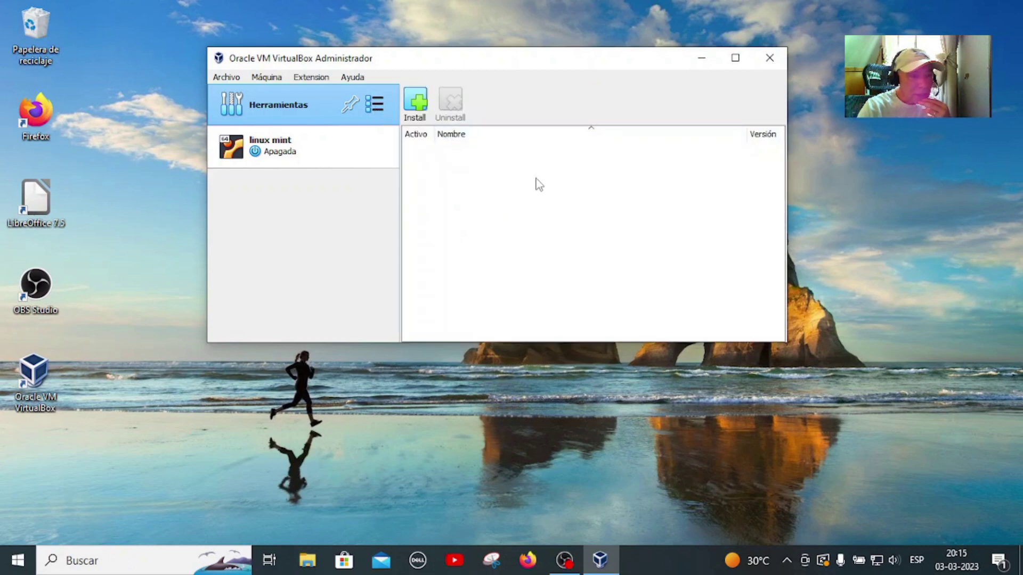
{"action": "left_click", "coordinate": [415, 102]}
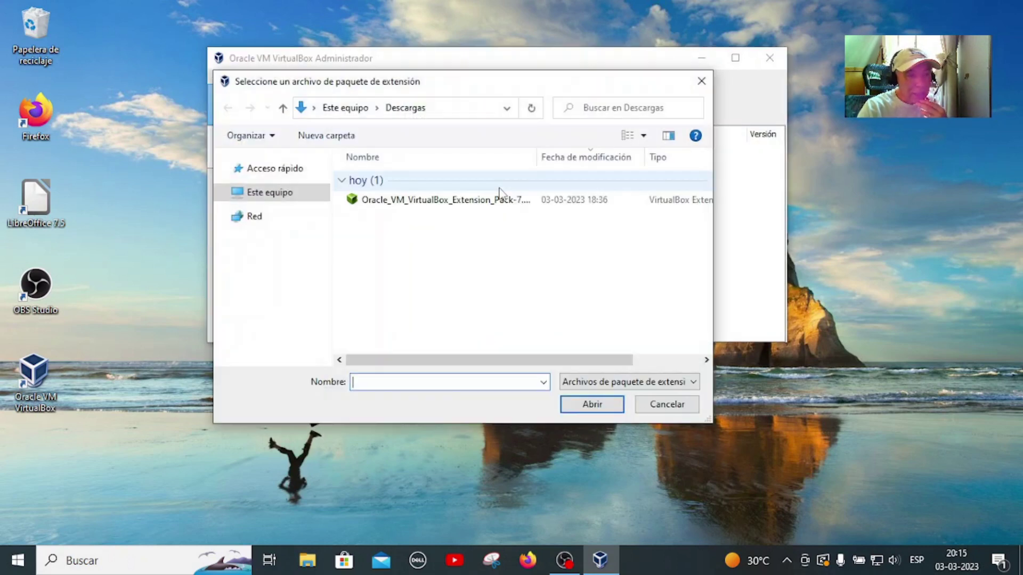
{"action": "left_click", "coordinate": [469, 207]}
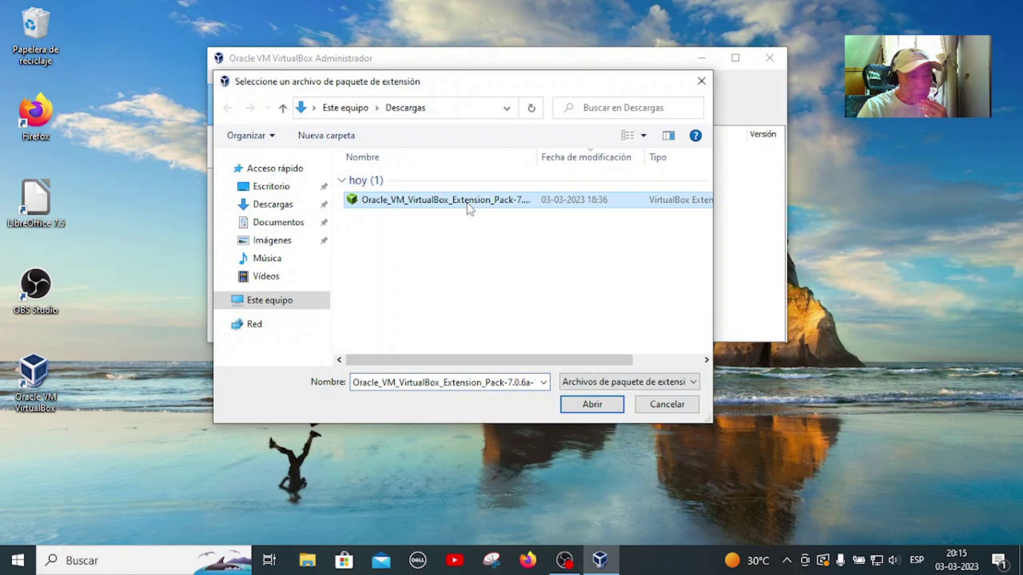
{"action": "left_click", "coordinate": [592, 404]}
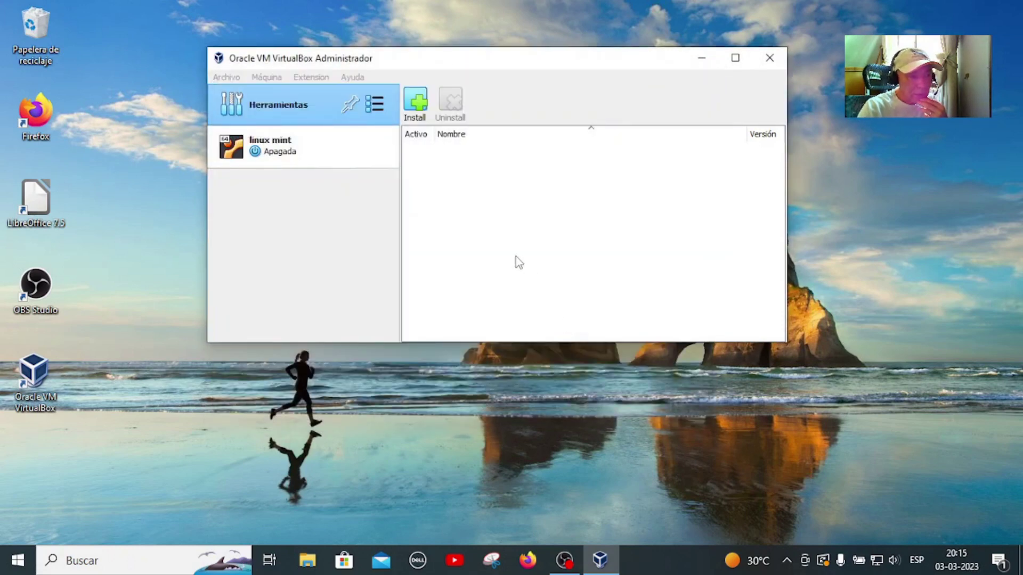
- Confirm the extension pack's installation and accept its license after going through the agreement to the end
{"action": "left_click", "coordinate": [462, 291]}
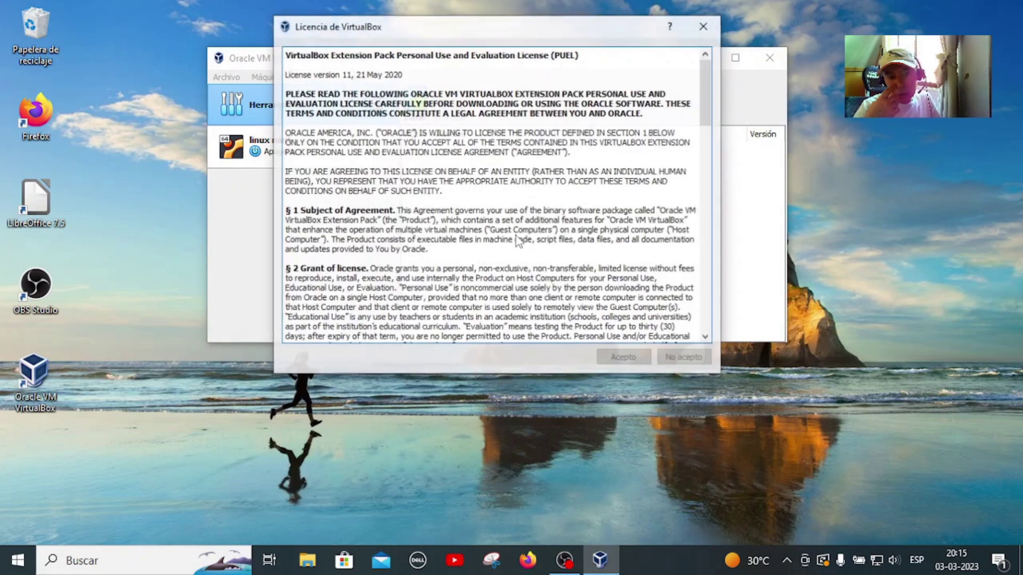
{"action": "scroll", "coordinate": [612, 199], "scroll_direction": "down", "scroll_amount": 10}
{"action": "scroll", "coordinate": [615, 201], "scroll_direction": "down", "scroll_amount": 15}
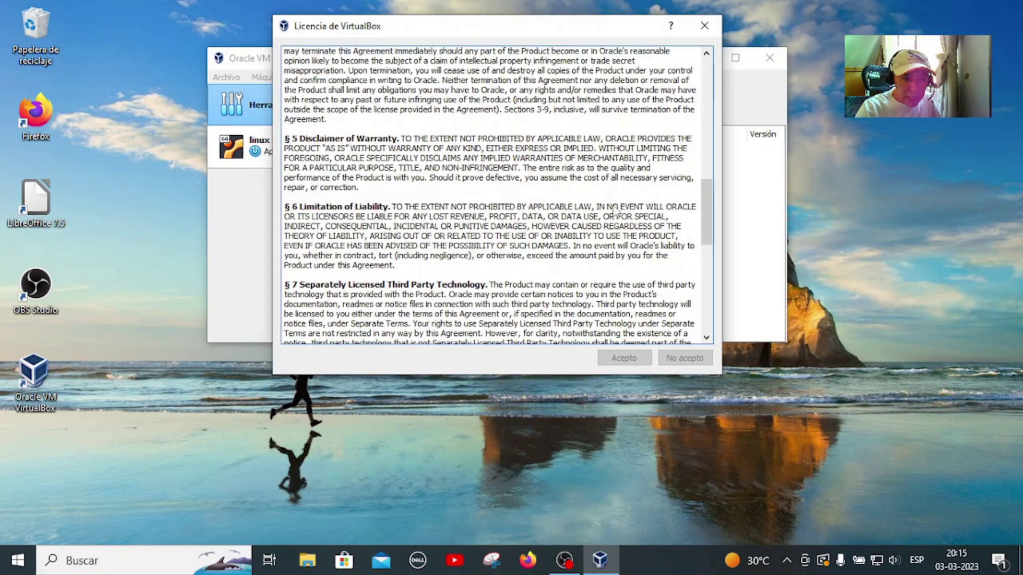
{"action": "left_click", "coordinate": [621, 359]}
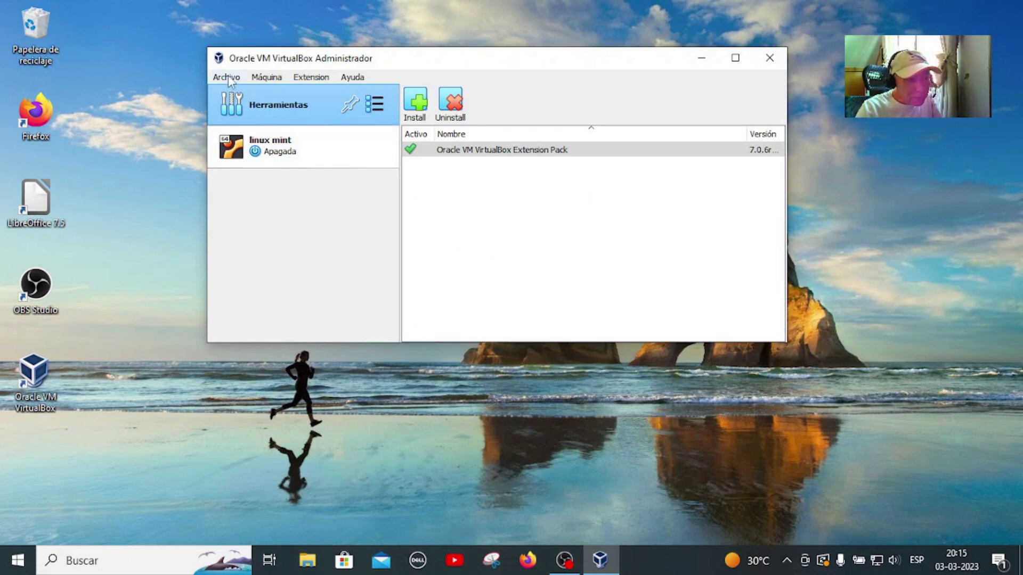
- Return the global tools to the Bienvenido page and start the linux mint virtual machine
{"action": "left_click", "coordinate": [377, 106]}
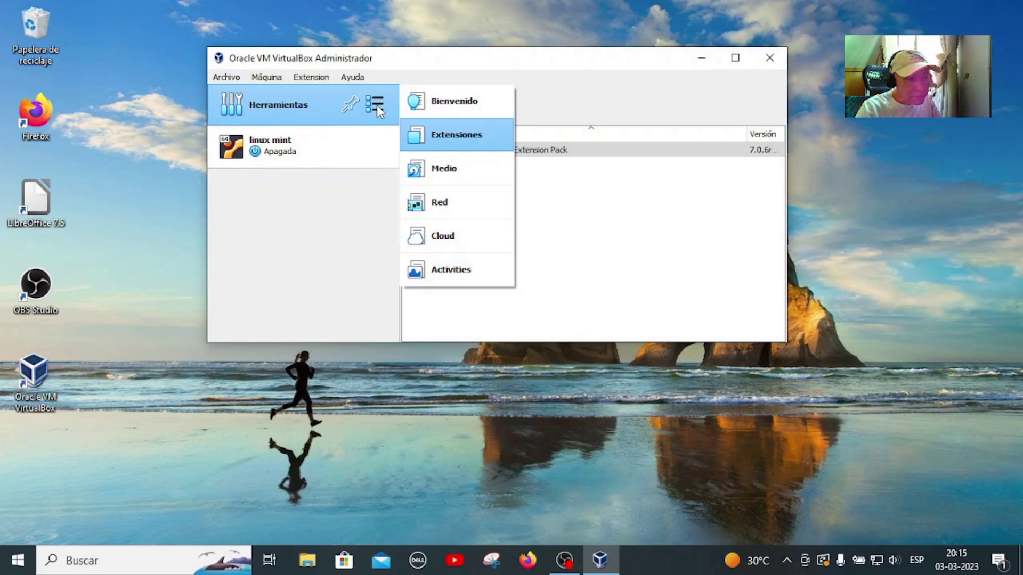
{"action": "left_click", "coordinate": [445, 101]}
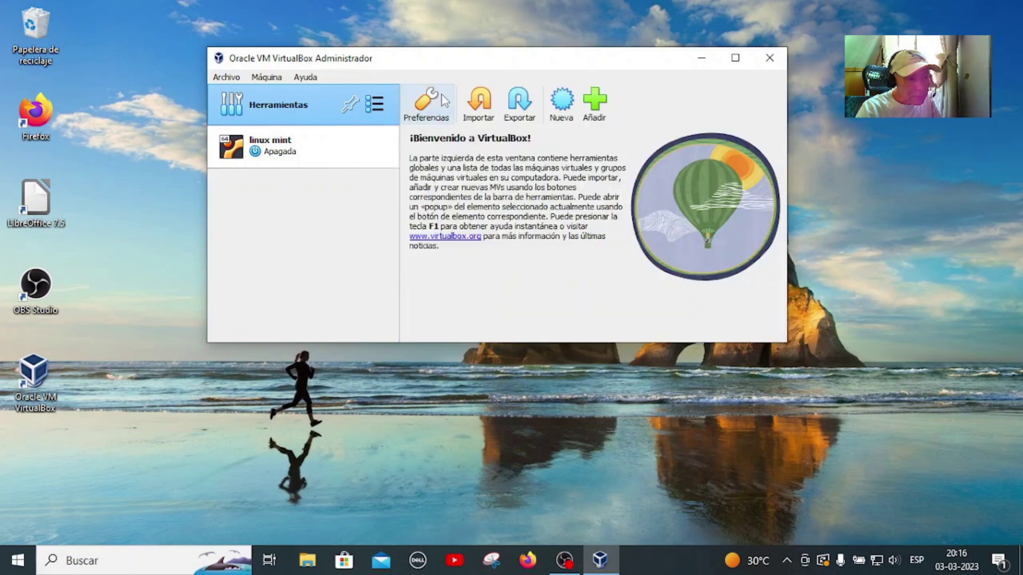
{"action": "left_click", "coordinate": [294, 152]}
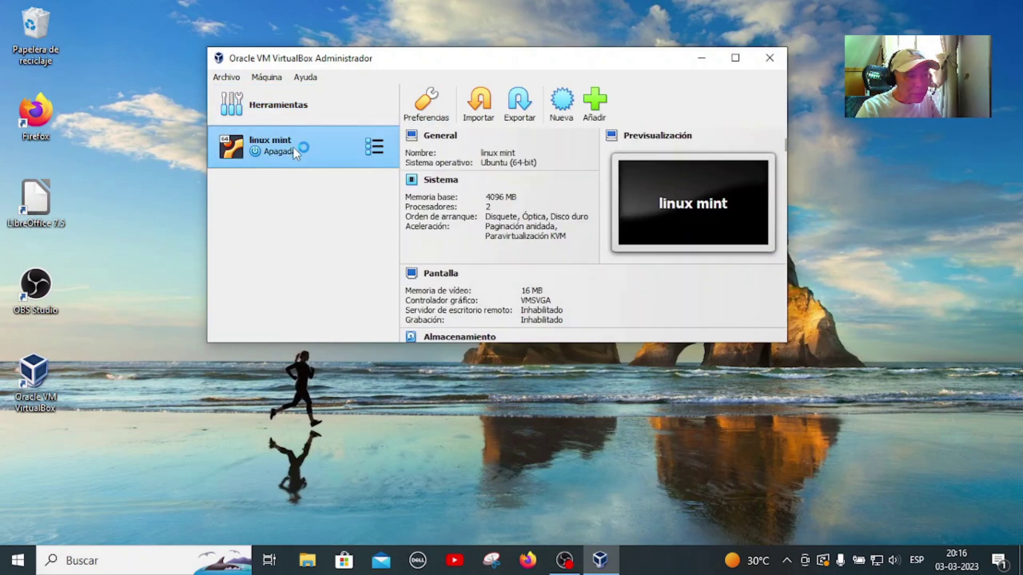
{"action": "left_click", "coordinate": [586, 117]}
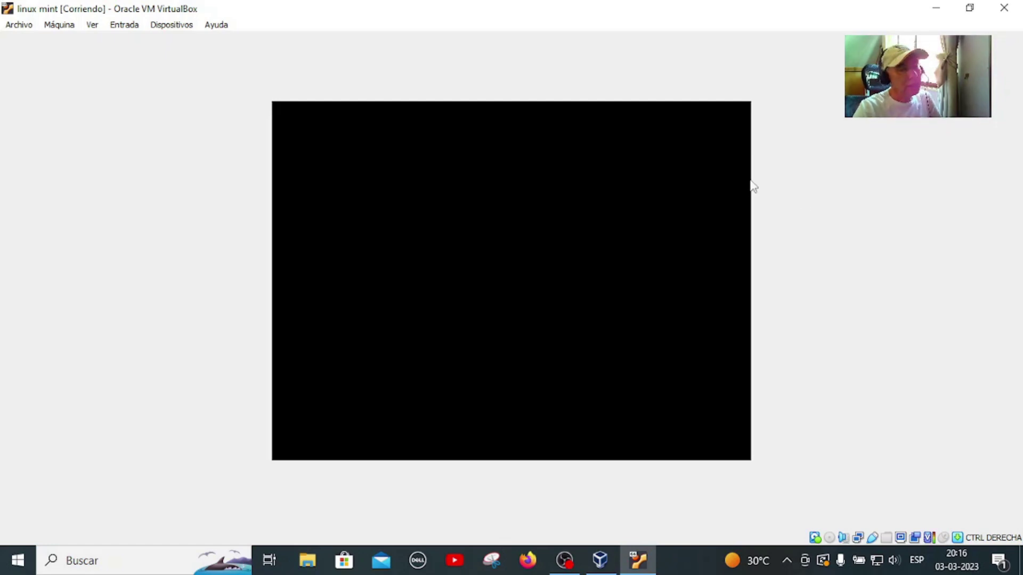
- Bring up the device options of the running linux mint machine
{"action": "left_click", "coordinate": [188, 28]}
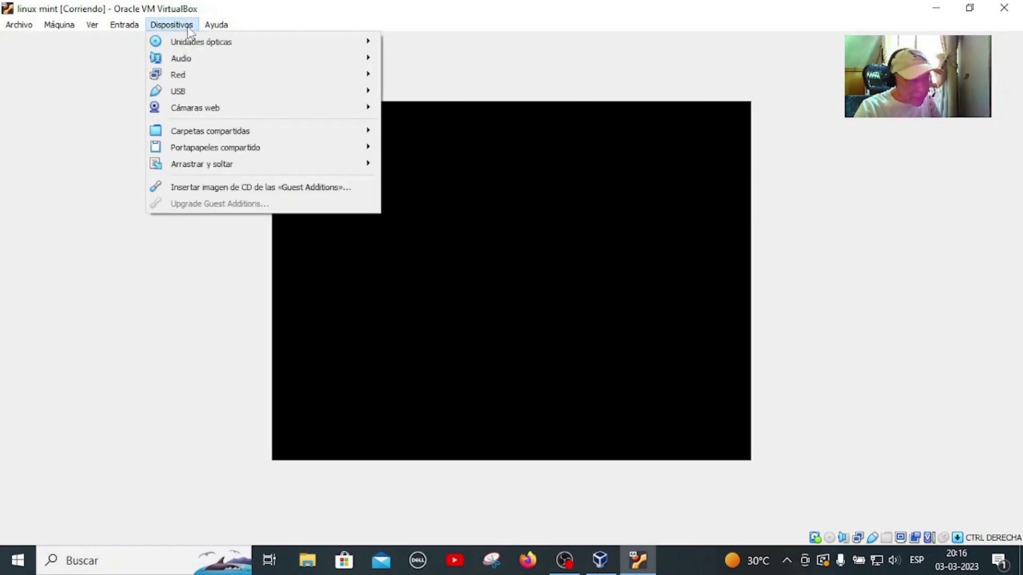